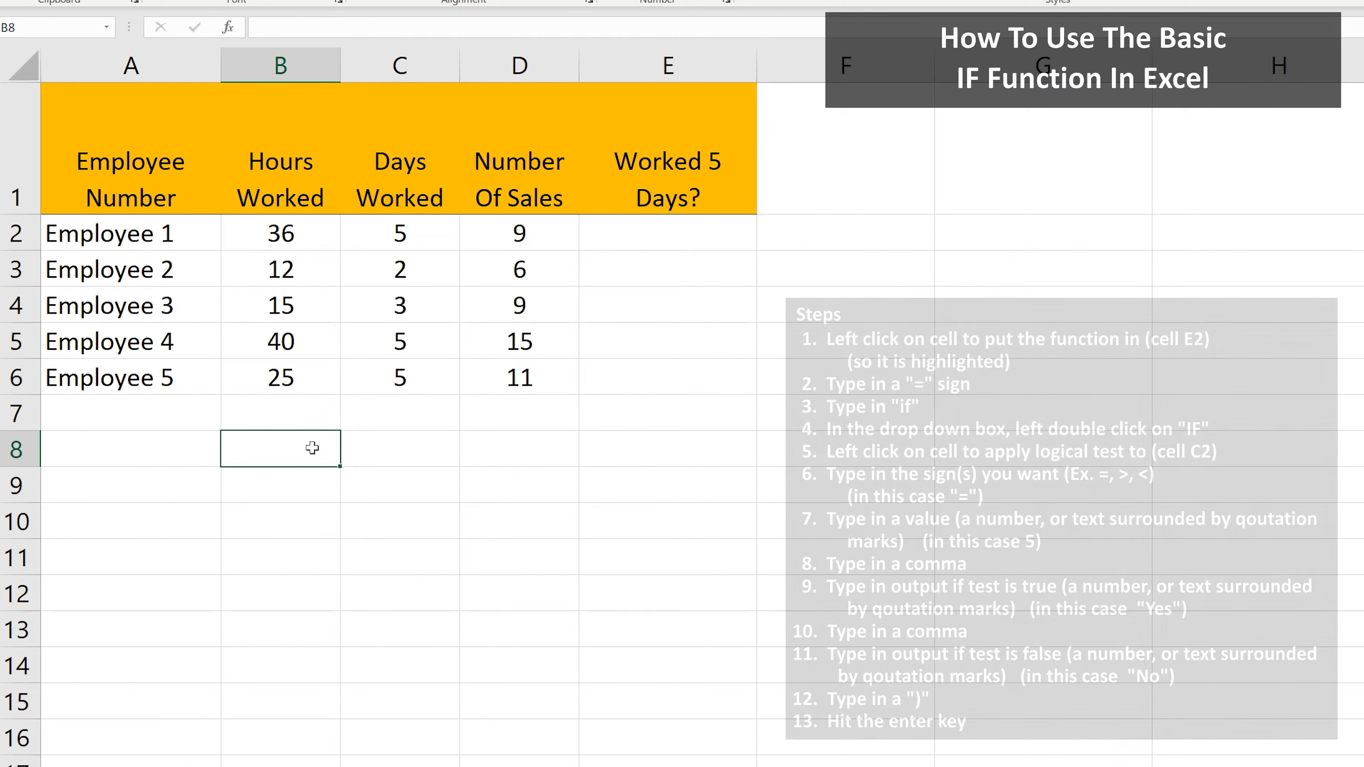
# Enter the formula =IF(C2=5,"Yes","No") in cell E2 of the Worked 5 Days? column
pyautogui.click(641, 233)
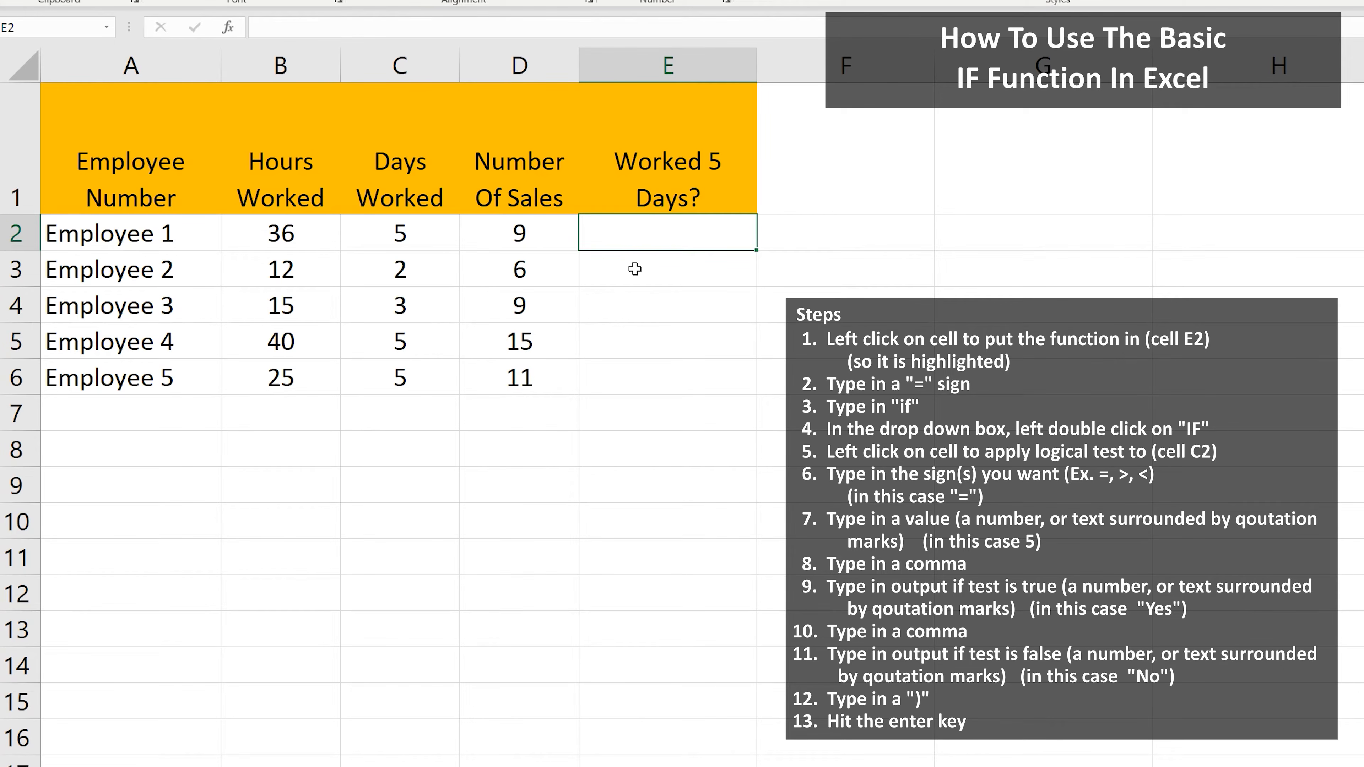
pyautogui.write('=if')
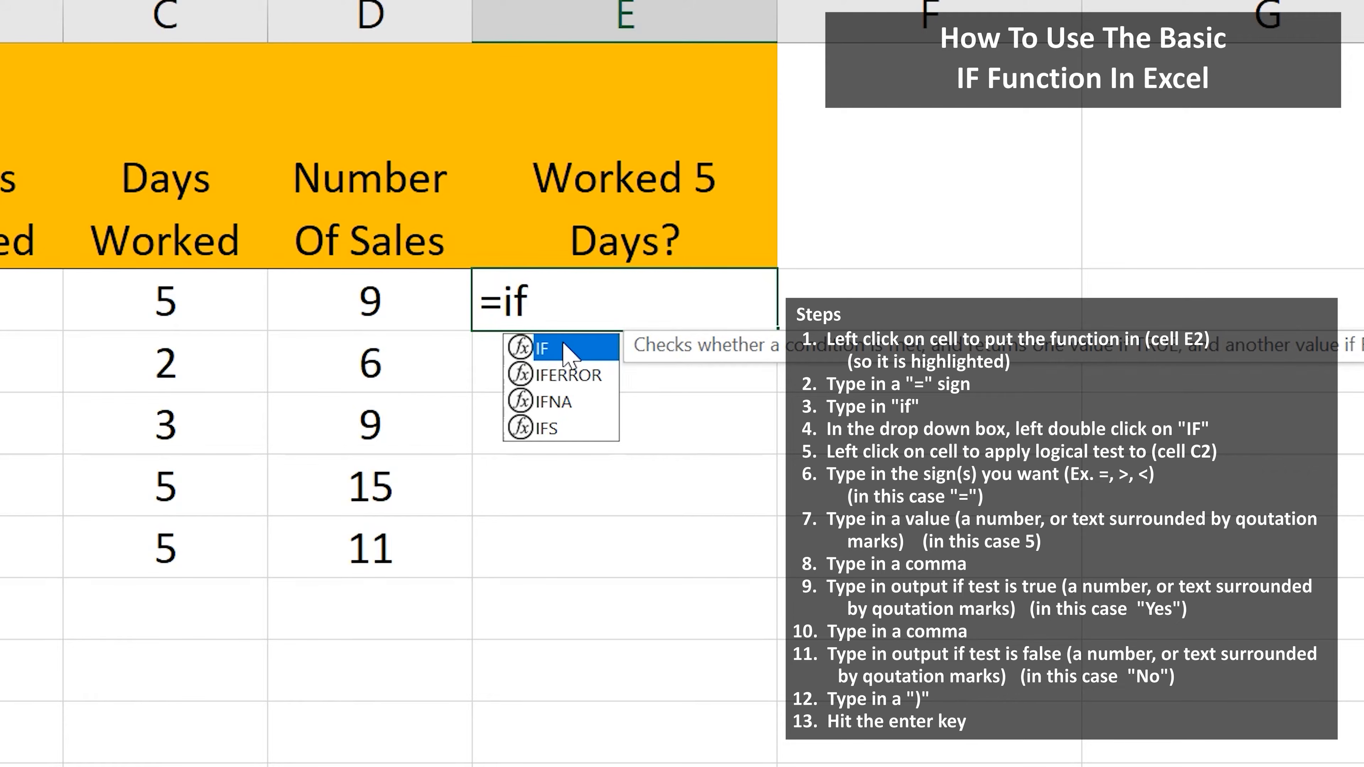
pyautogui.doubleClick(570, 348)
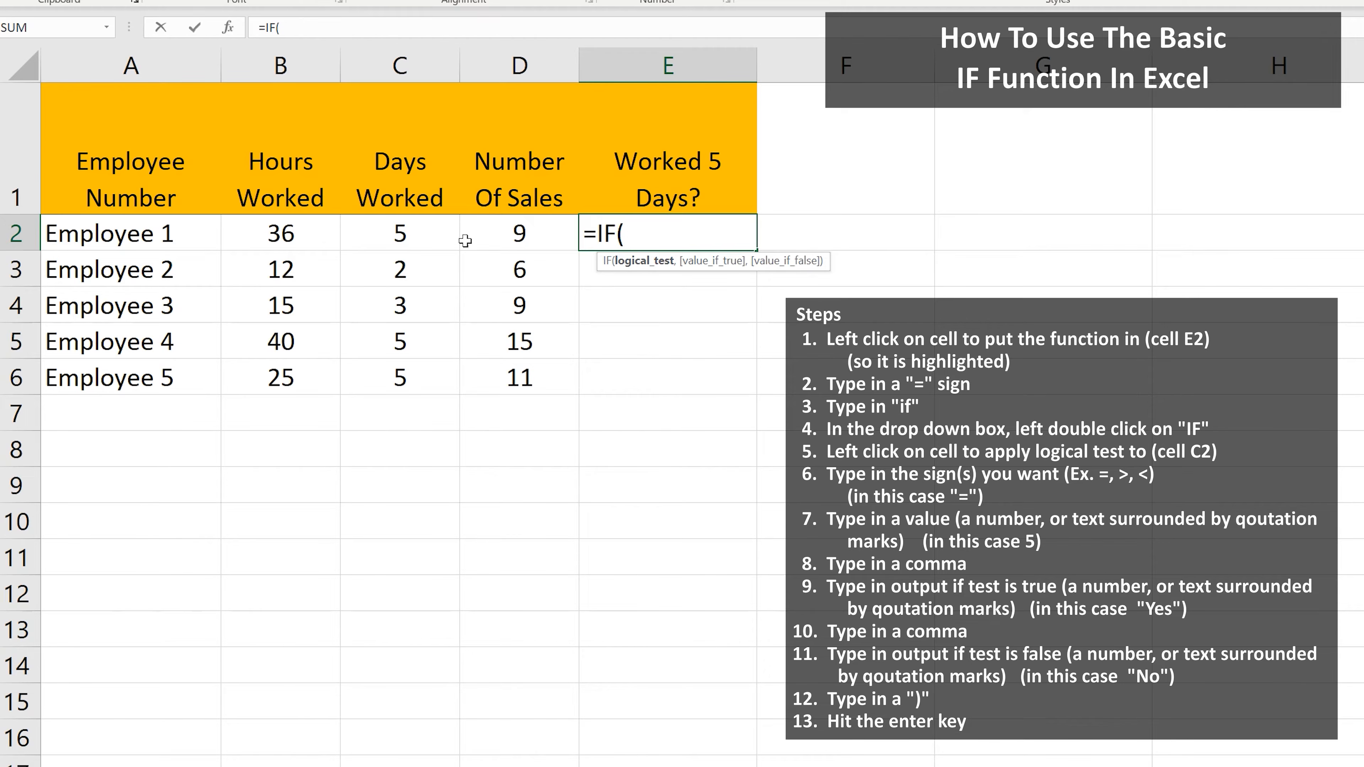
pyautogui.click(433, 231)
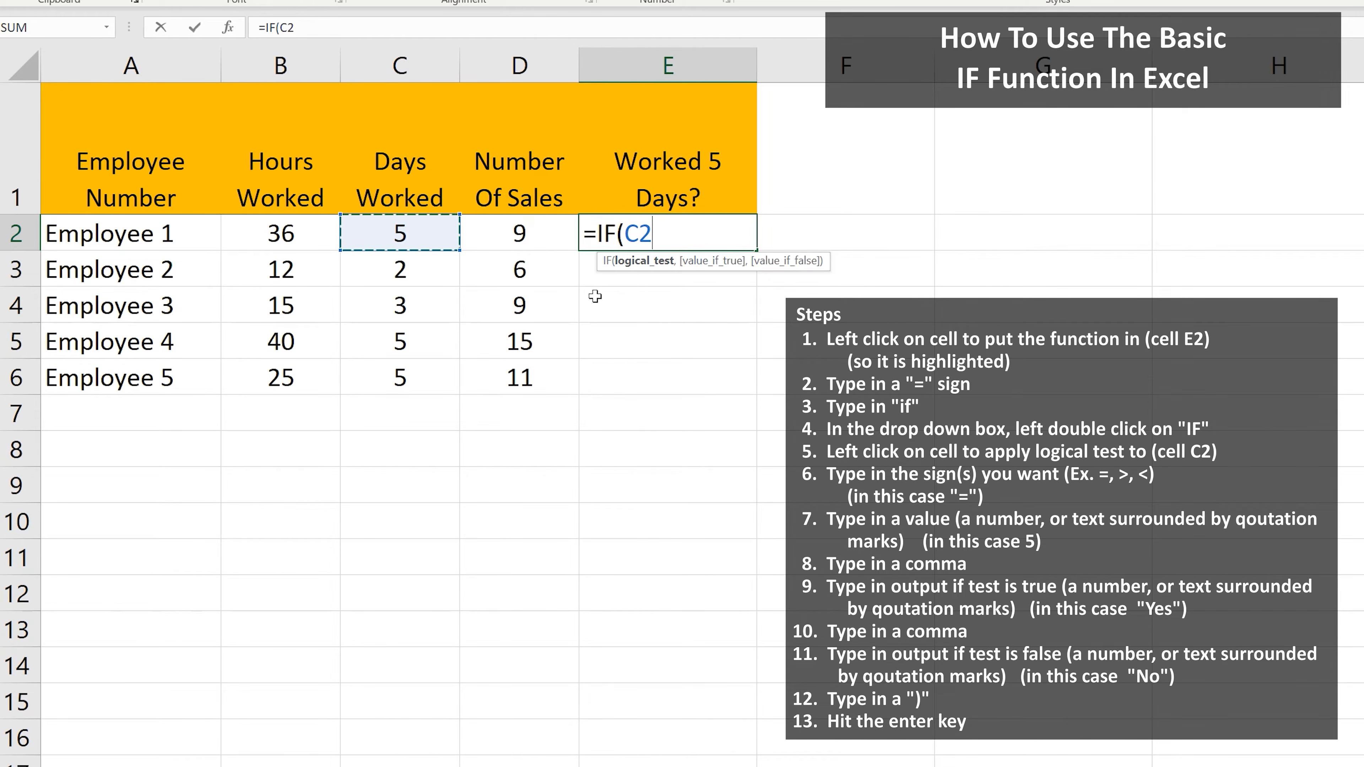
pyautogui.write('=5,"Yes"')
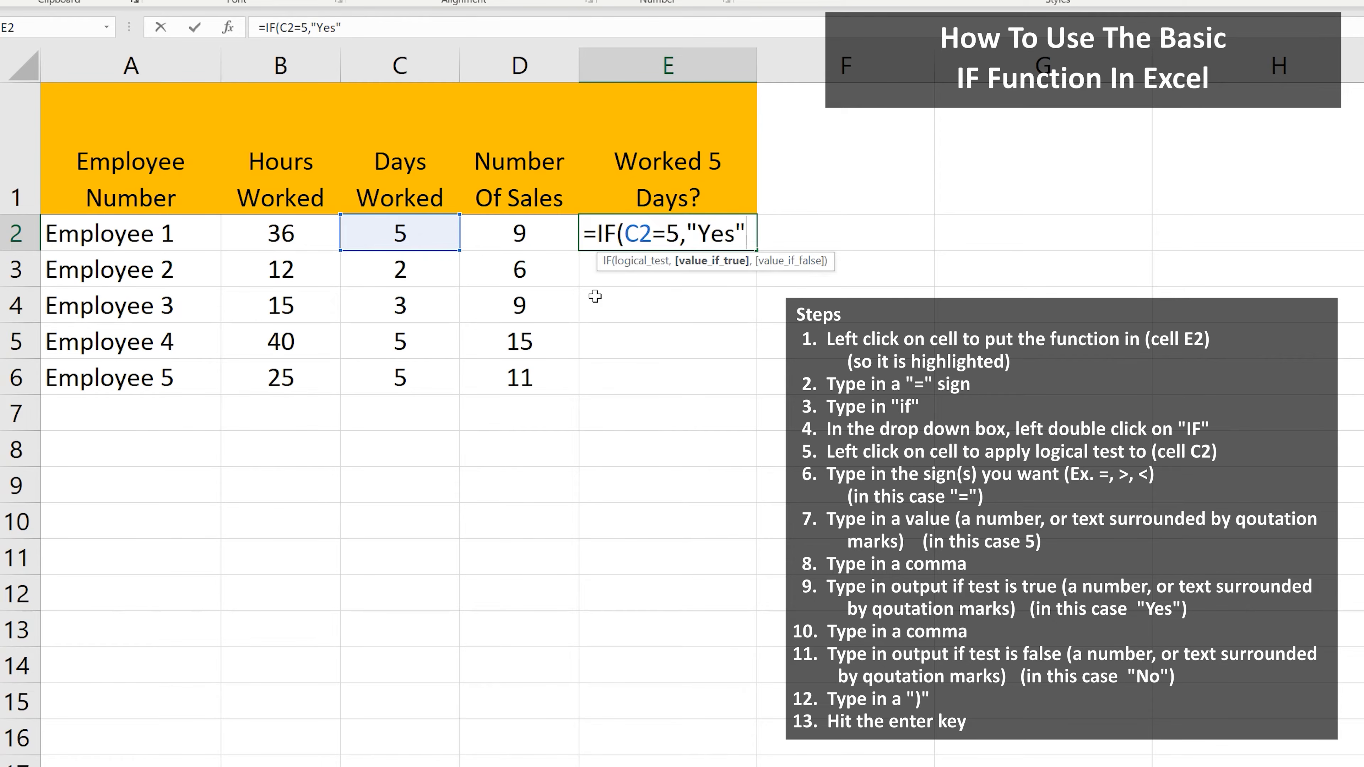
pyautogui.write(',"')
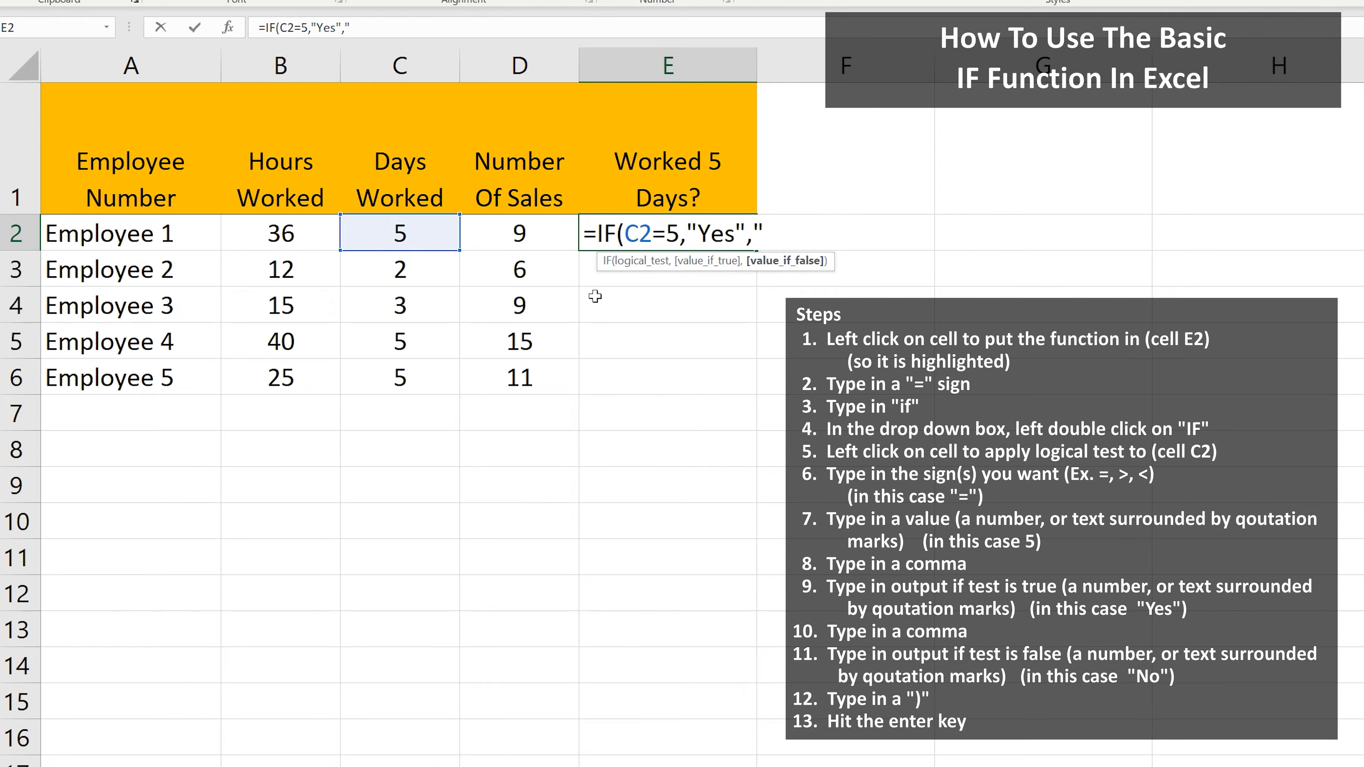
pyautogui.write('No")')
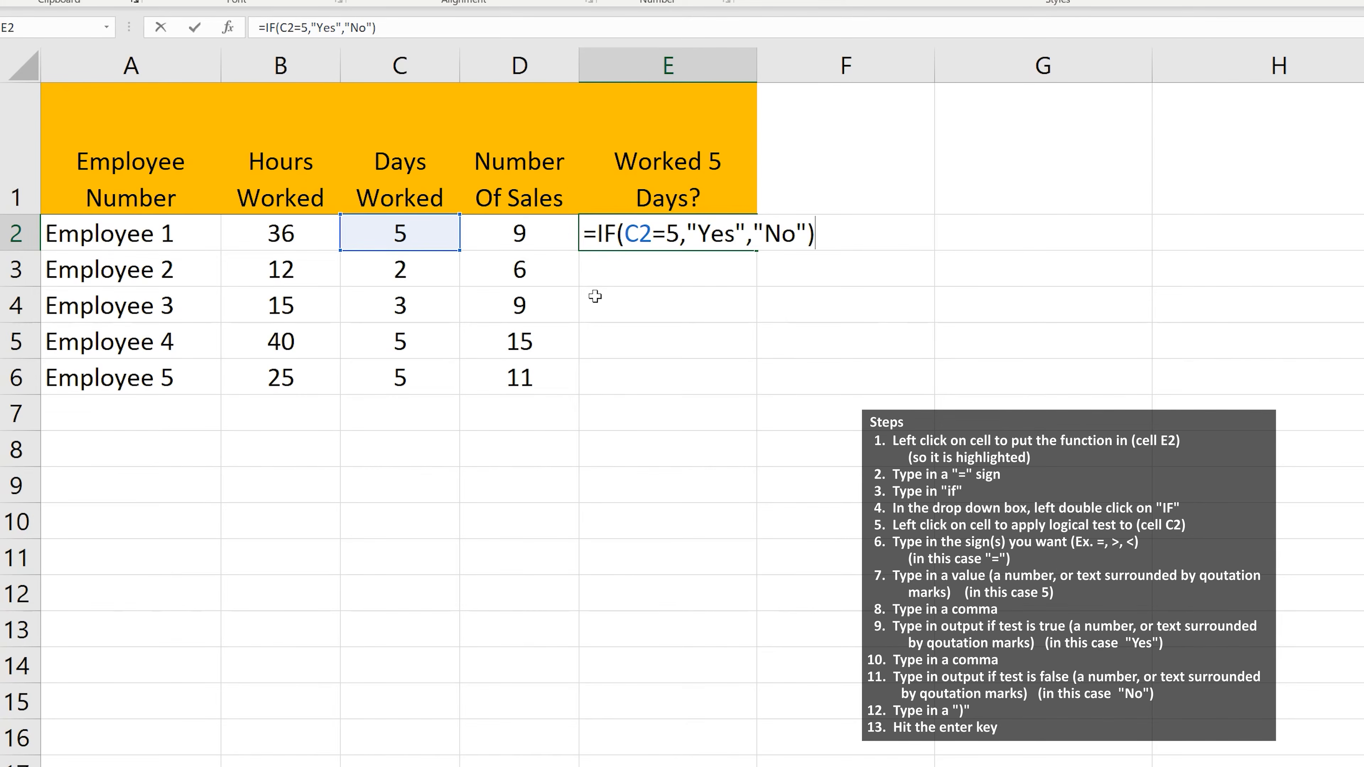
pyautogui.press('Return')
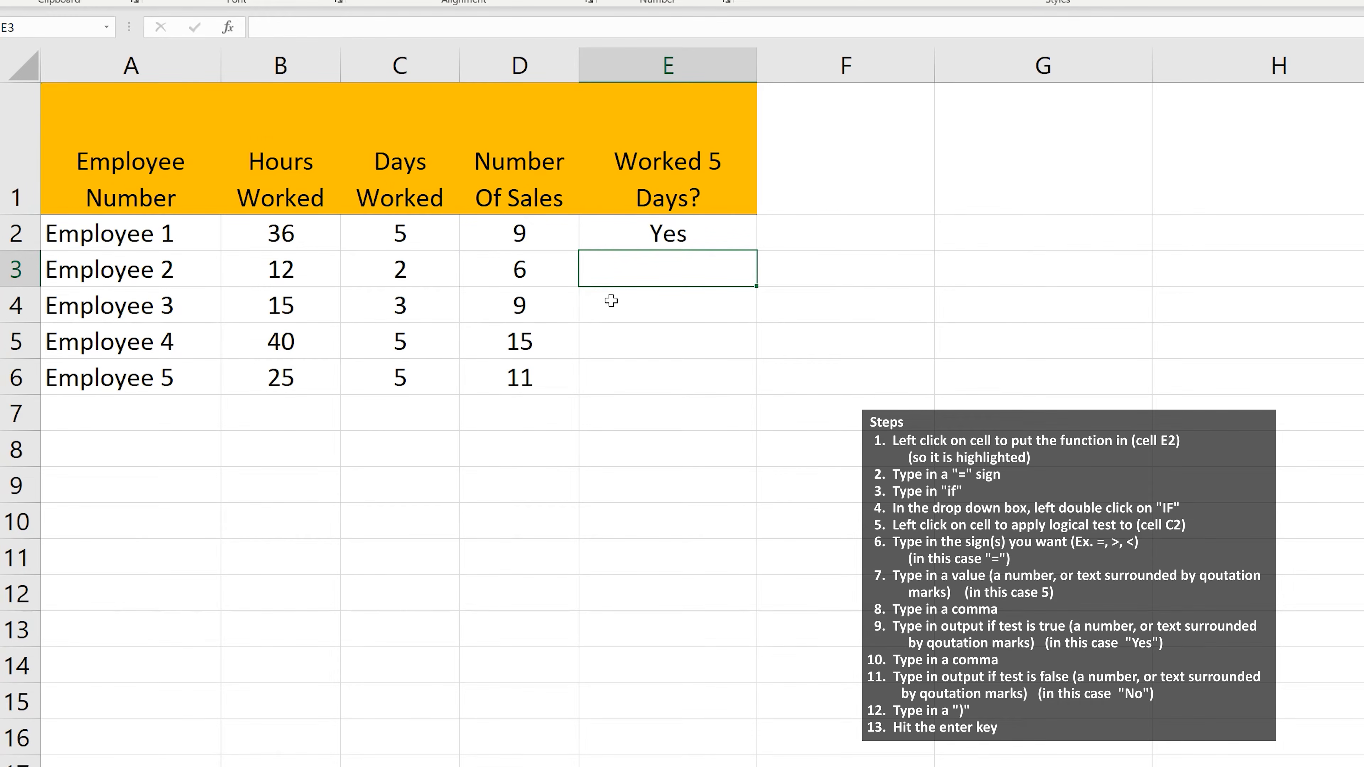
# Copy the IF formula from E2 down through E6 for the remaining employees
pyautogui.click(617, 234)
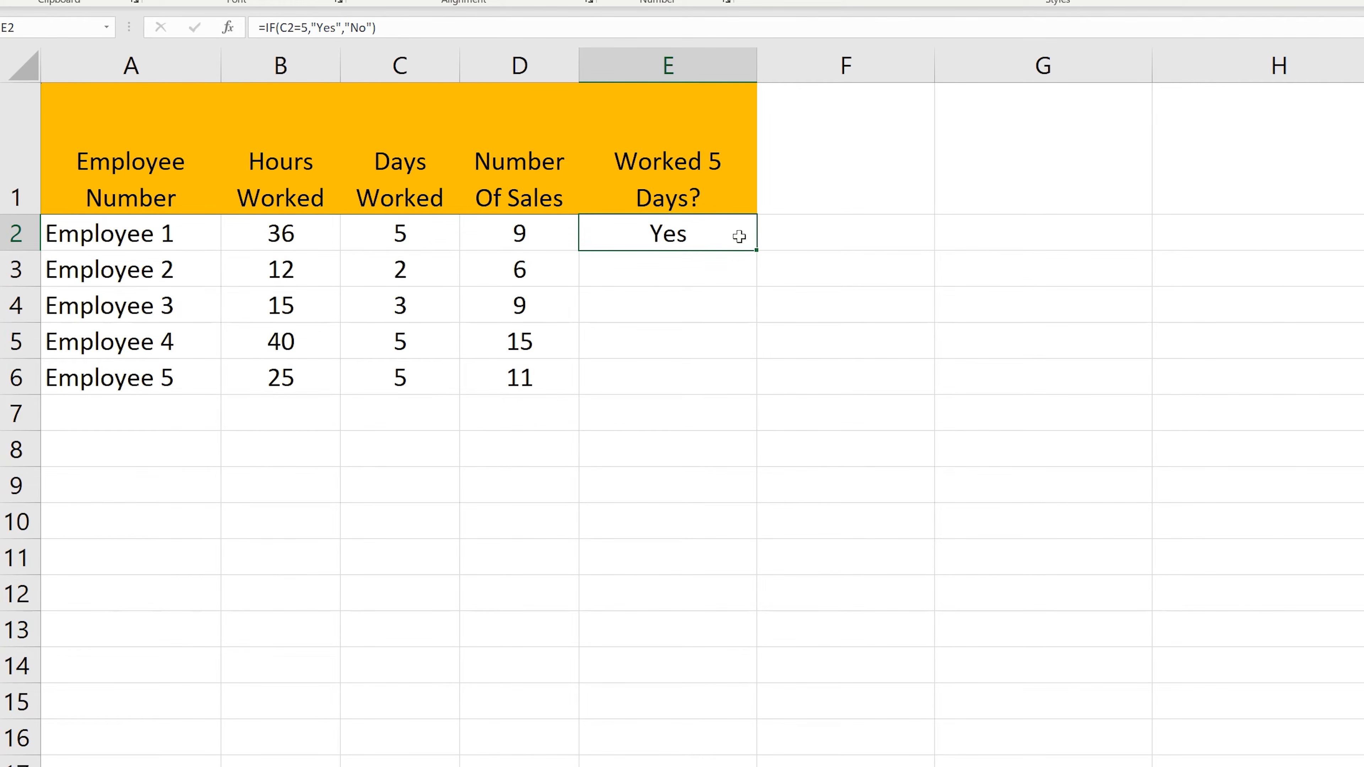
pyautogui.moveTo(757, 249); pyautogui.dragTo(753, 393)
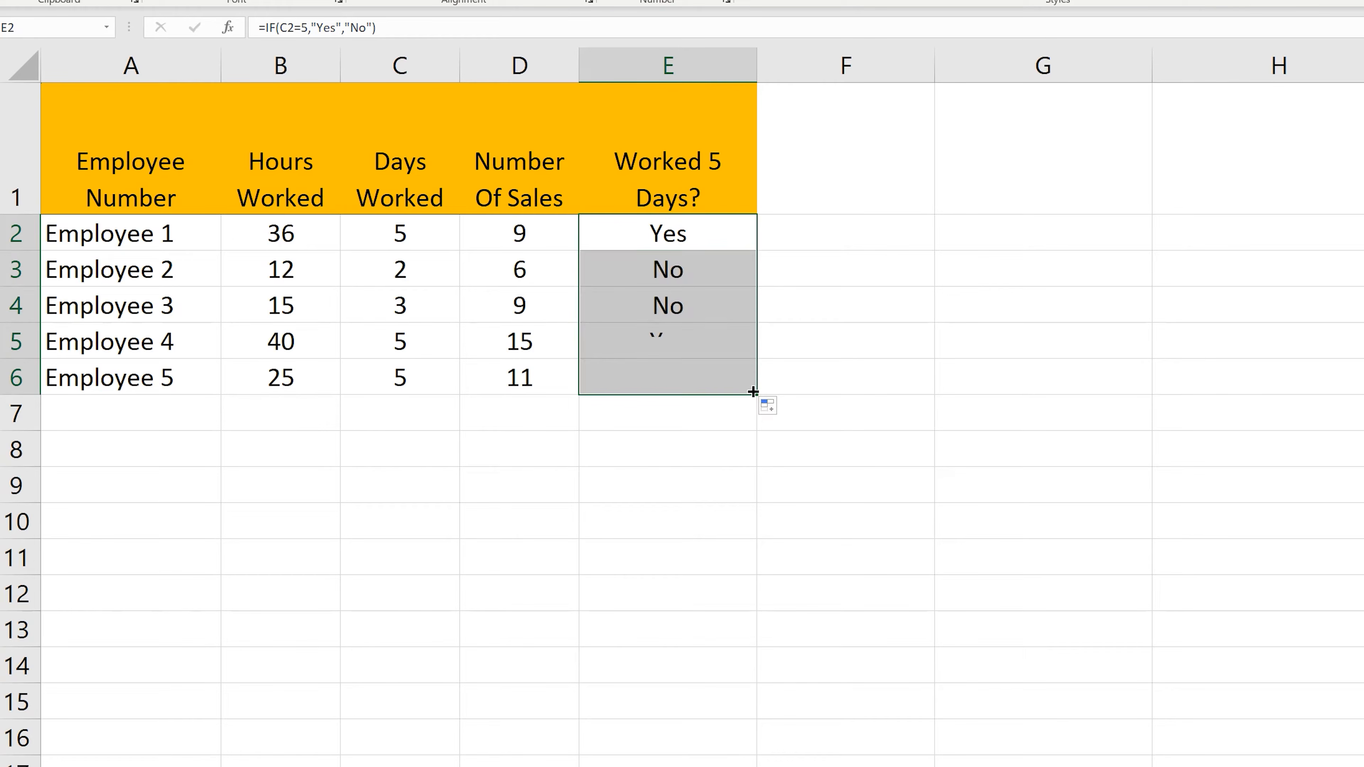
pyautogui.click(794, 375)
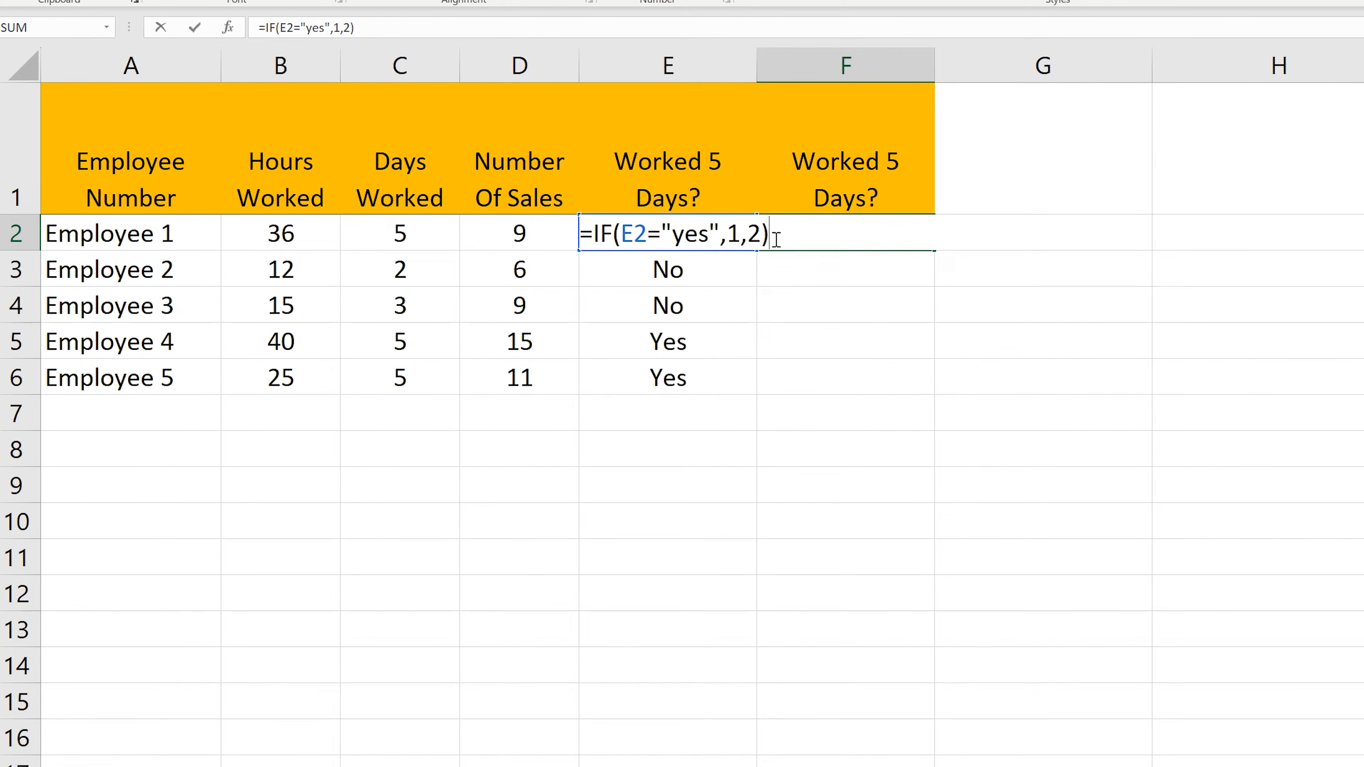
# Enter =IF(E2="yes",1,2) in F2 and fill the formula down through F6
pyautogui.press('Return')
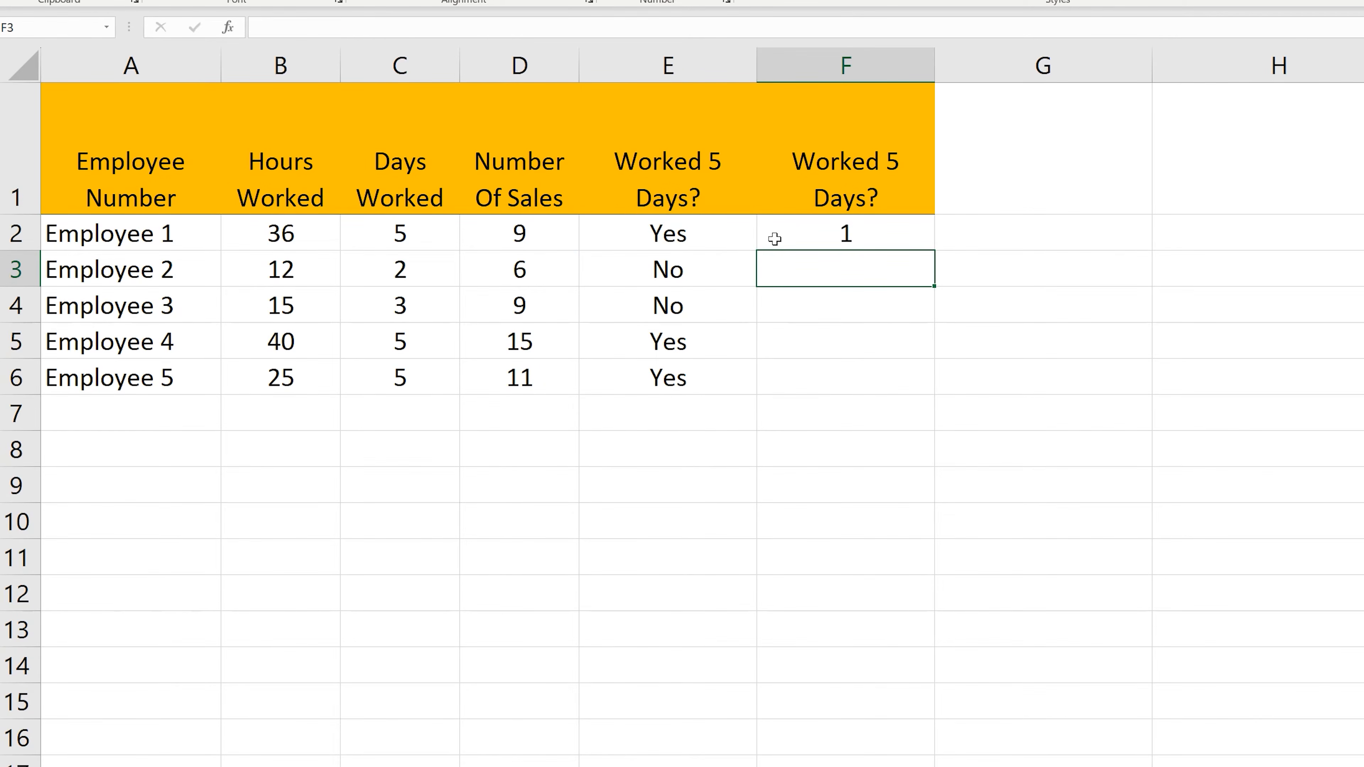
pyautogui.click(774, 239)
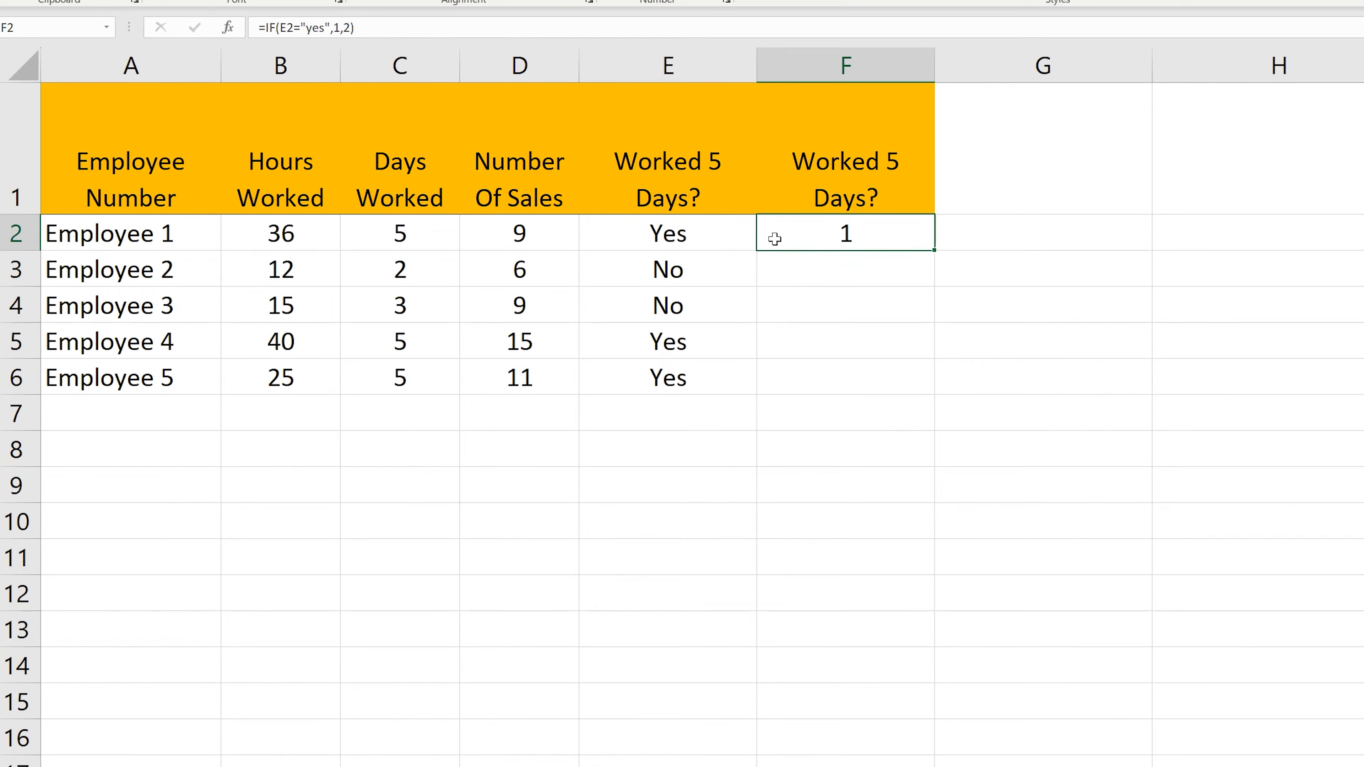
pyautogui.moveTo(937, 249); pyautogui.dragTo(933, 400)
pyautogui.click(877, 438)
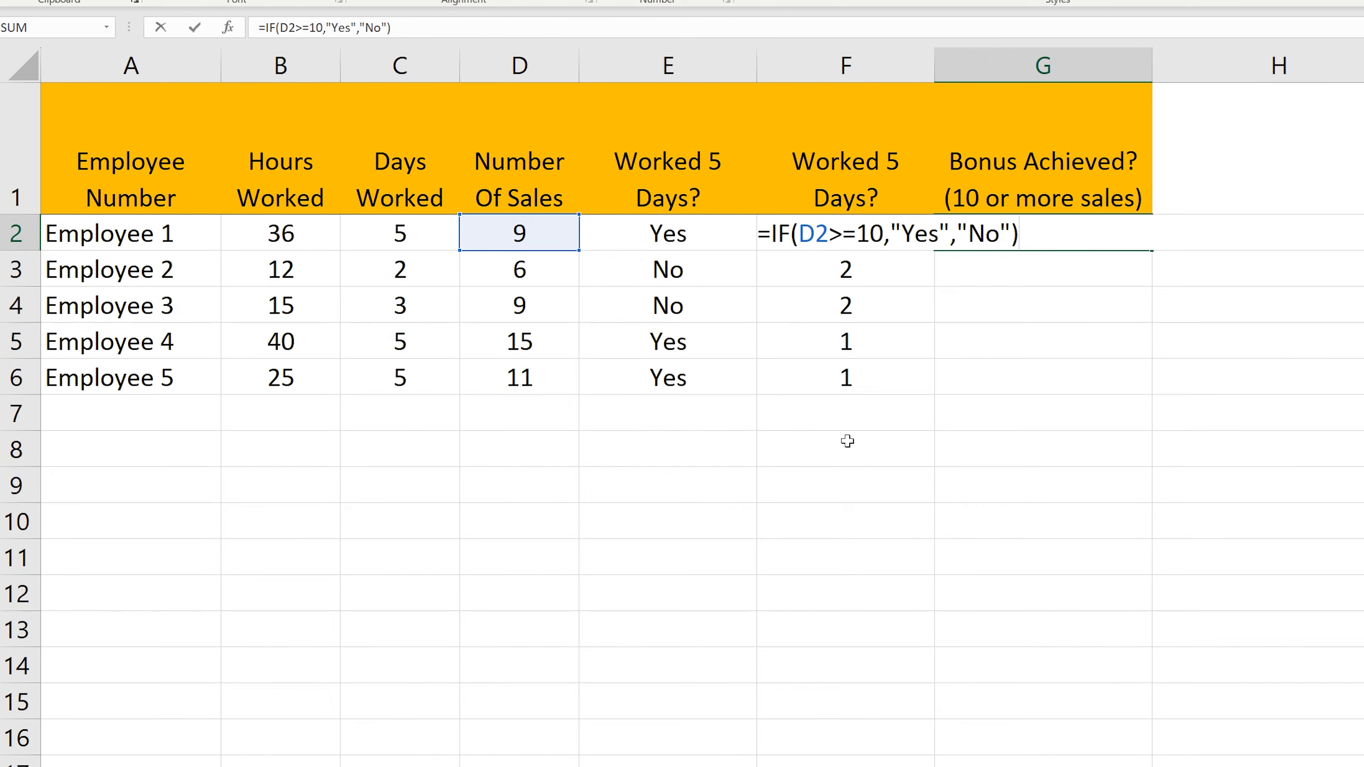
# Enter =IF(D2>=10,"Yes","No") in G2 under Bonus Achieved? and fill it down through G6
pyautogui.press('Return')
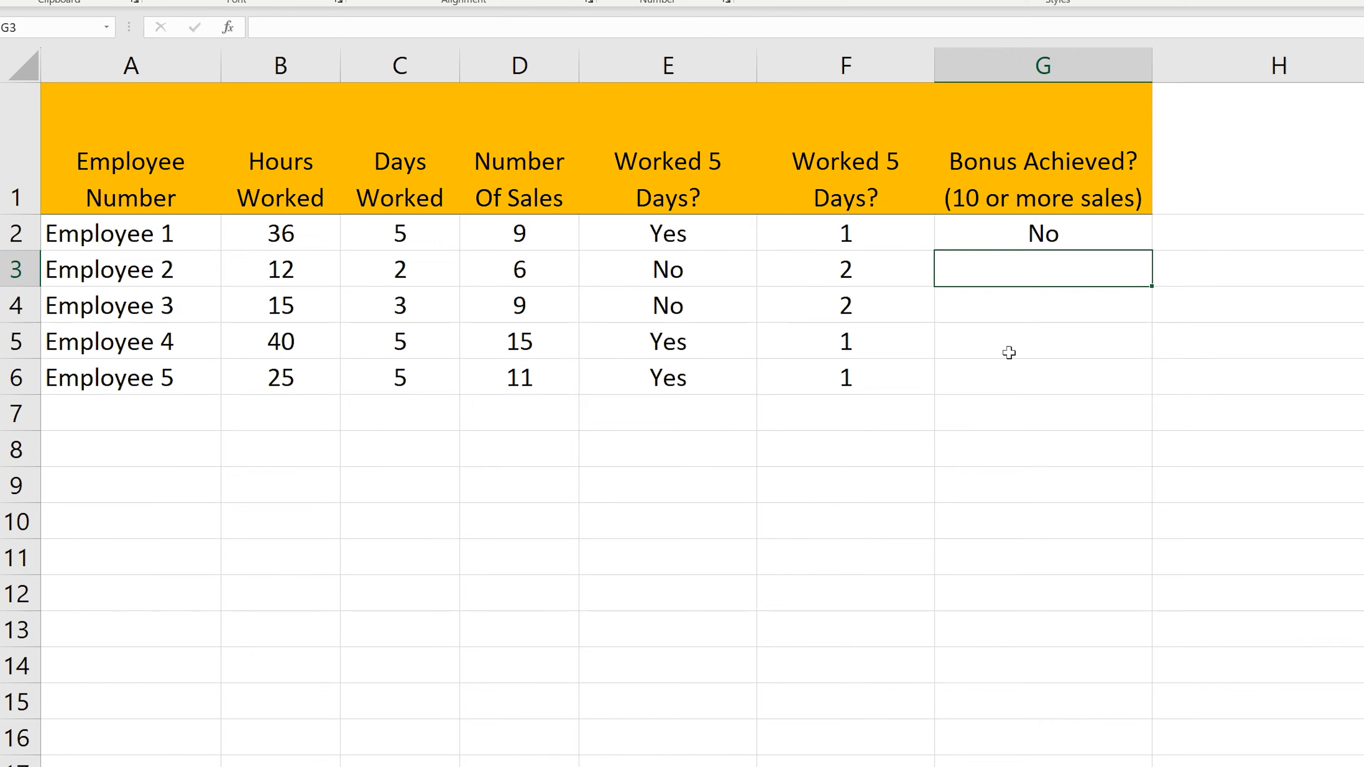
pyautogui.click(1090, 241)
pyautogui.moveTo(1150, 250); pyautogui.dragTo(1149, 388)
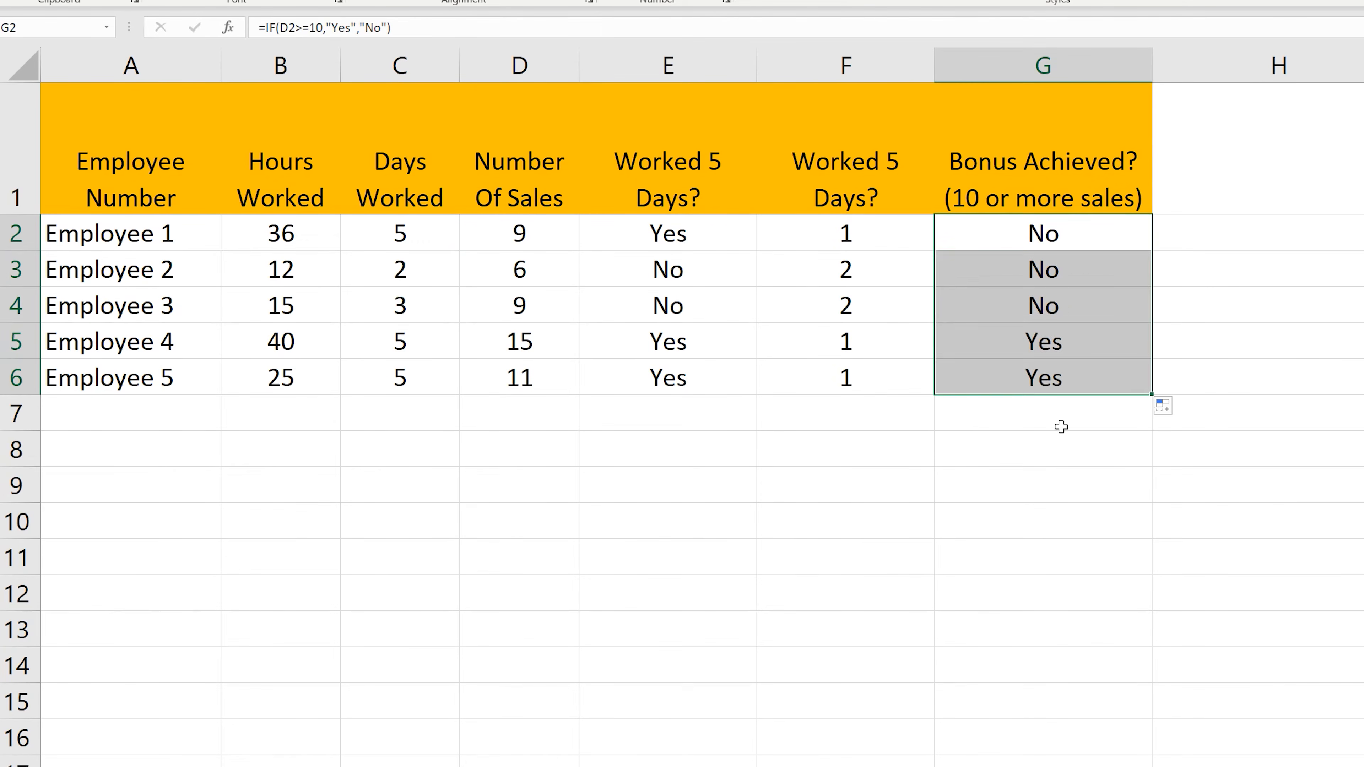
pyautogui.doubleClick(892, 448)
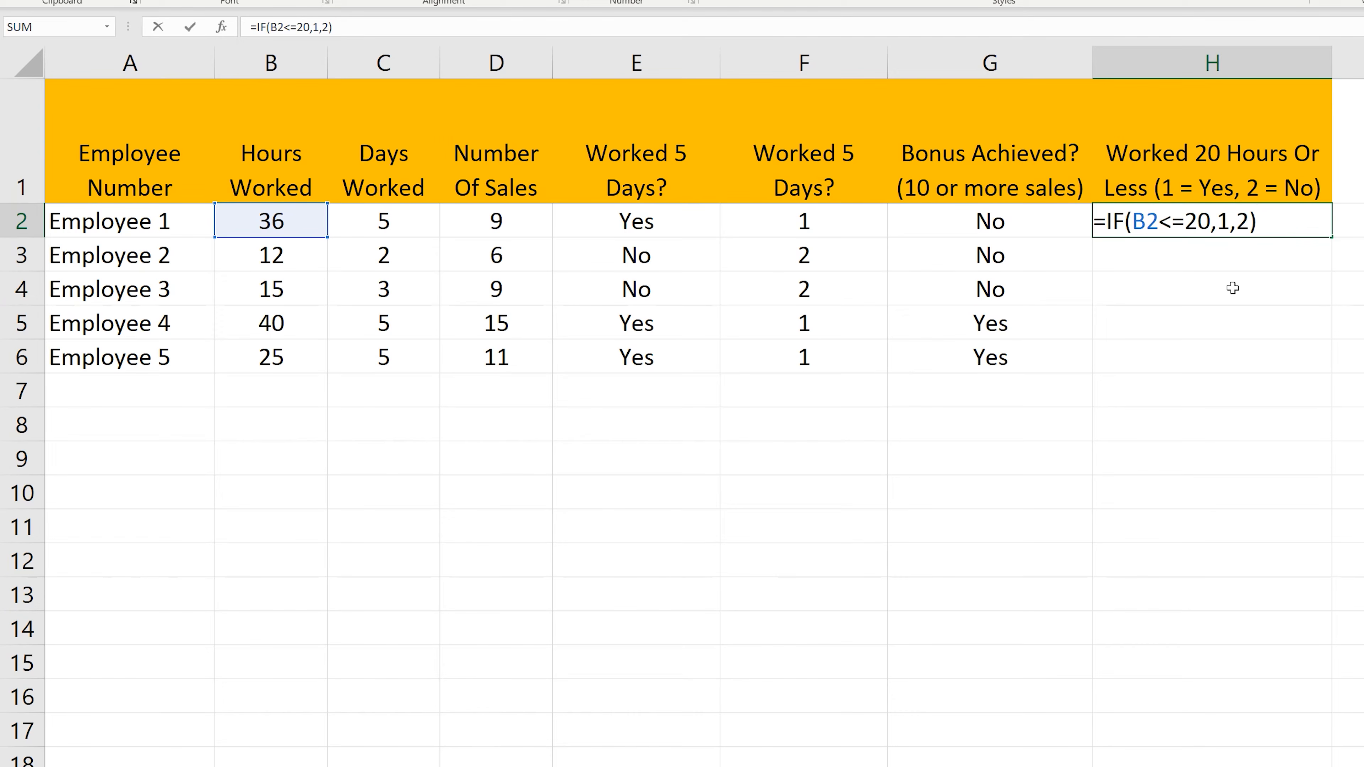
# Enter =IF(B2<=20,1,2) in H2 under Worked 20 Hours Or Less and fill it down through H6
pyautogui.press('Return')
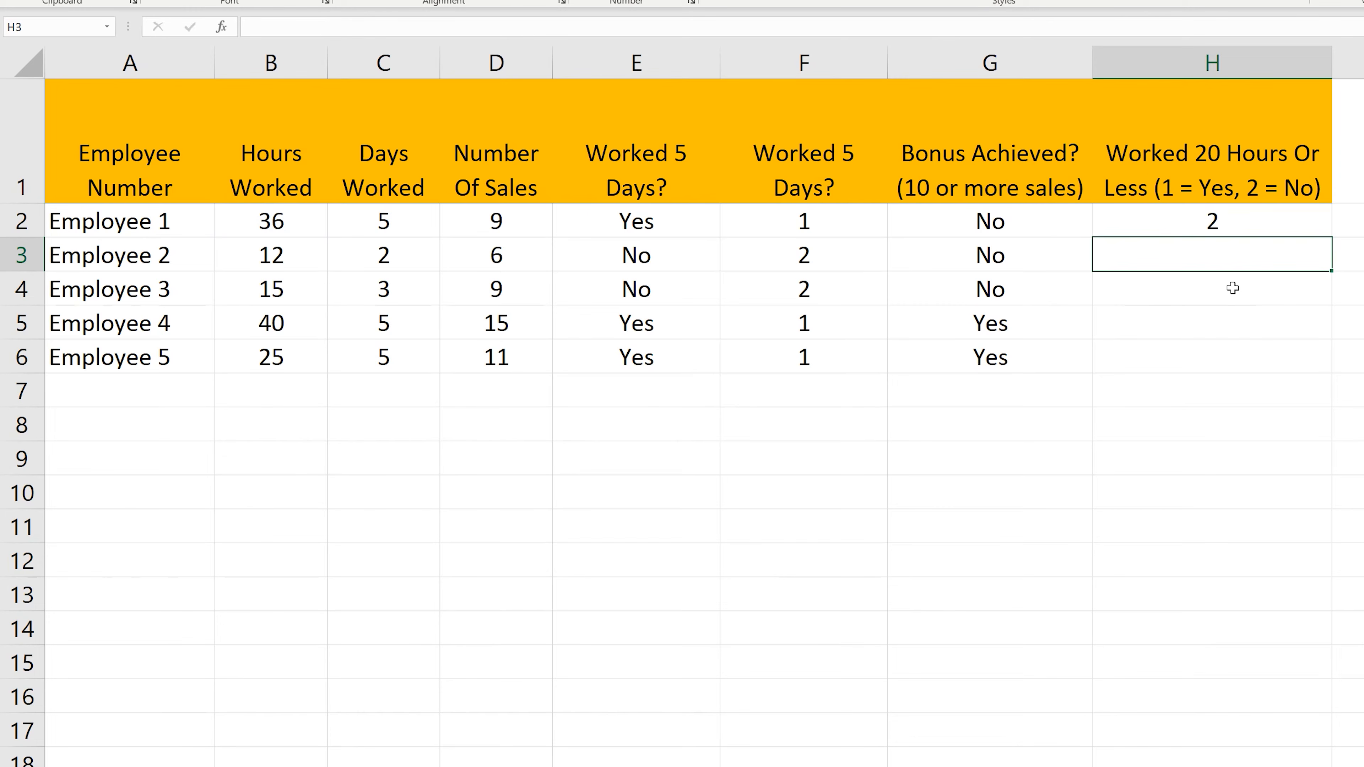
pyautogui.click(1264, 221)
pyautogui.moveTo(1330, 243); pyautogui.dragTo(1322, 364)
pyautogui.click(1073, 425)
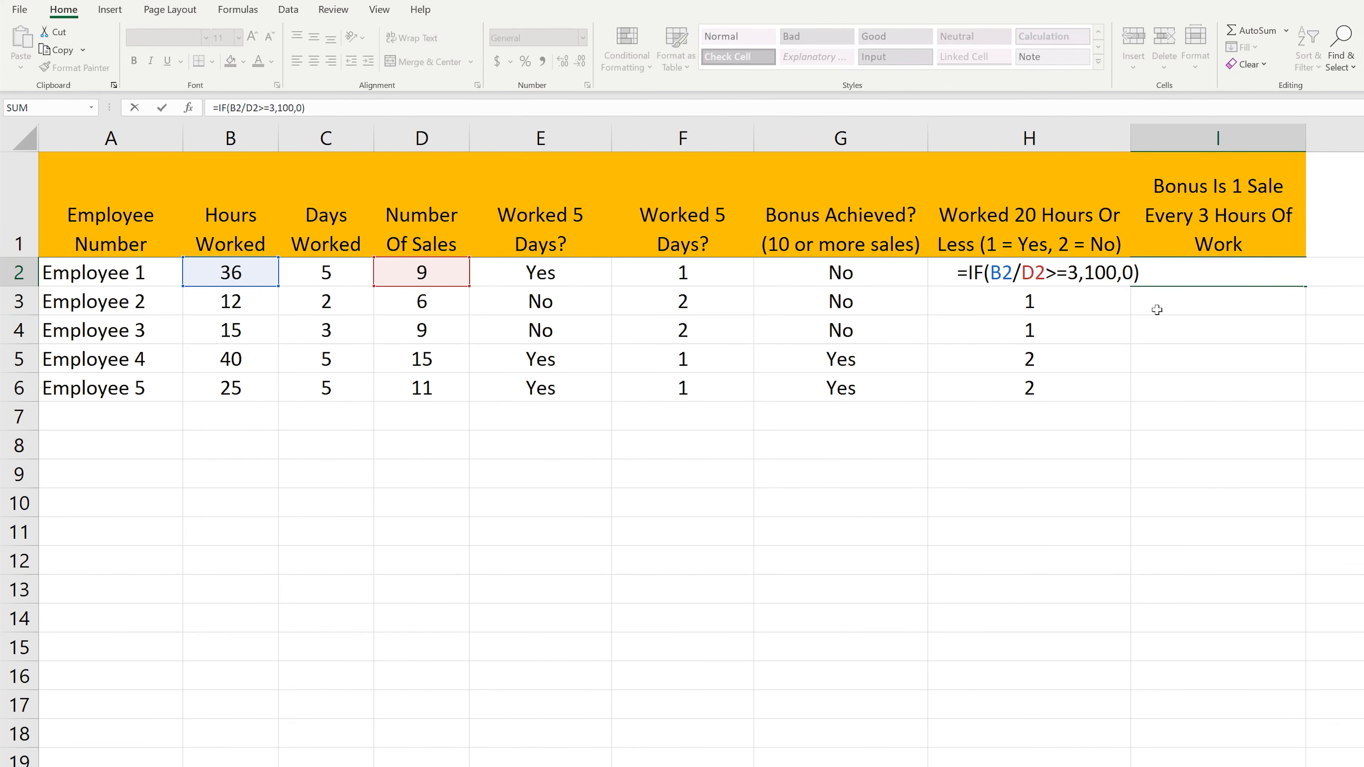
# Enter =IF(B2/D2>=3,100,0) in I2 of the 1-sale-every-3-hours bonus column and fill it down through I6
pyautogui.press('Return')
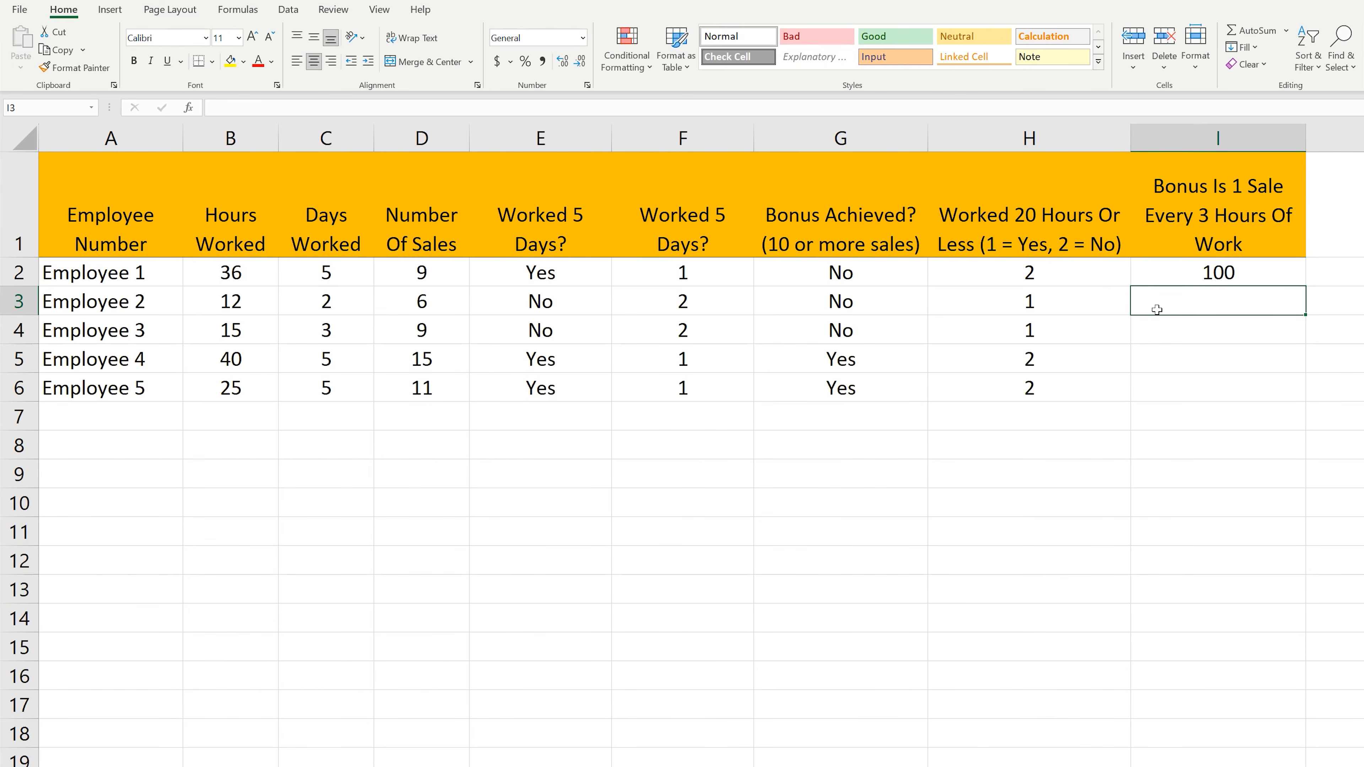
pyautogui.click(1252, 277)
pyautogui.moveTo(1305, 323); pyautogui.dragTo(1305, 398)
pyautogui.click(1276, 439)
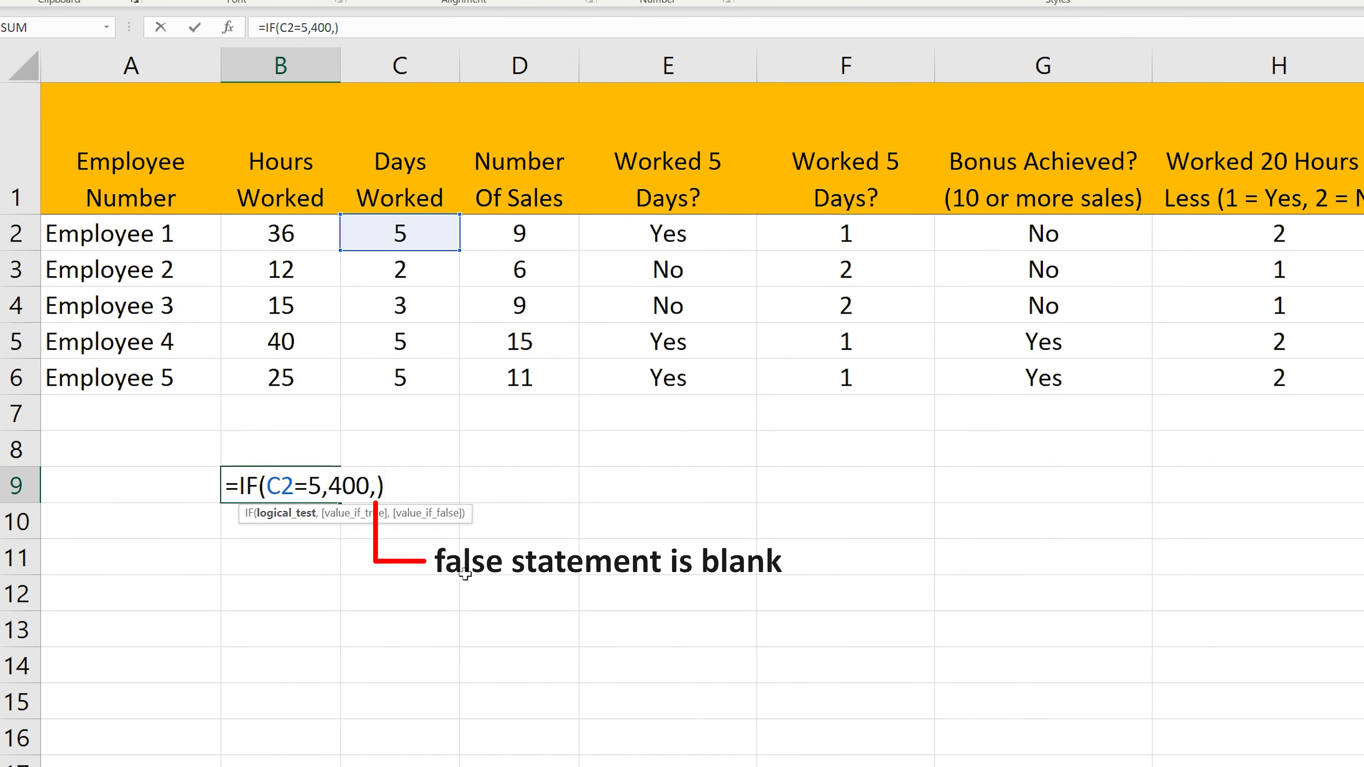
# Enter =IF(C2=5,400,) with a blank false argument in B9 and fill it down through B13
pyautogui.press('Return')
pyautogui.click(322, 482)
pyautogui.moveTo(340, 503); pyautogui.dragTo(330, 634)
pyautogui.click(320, 662)
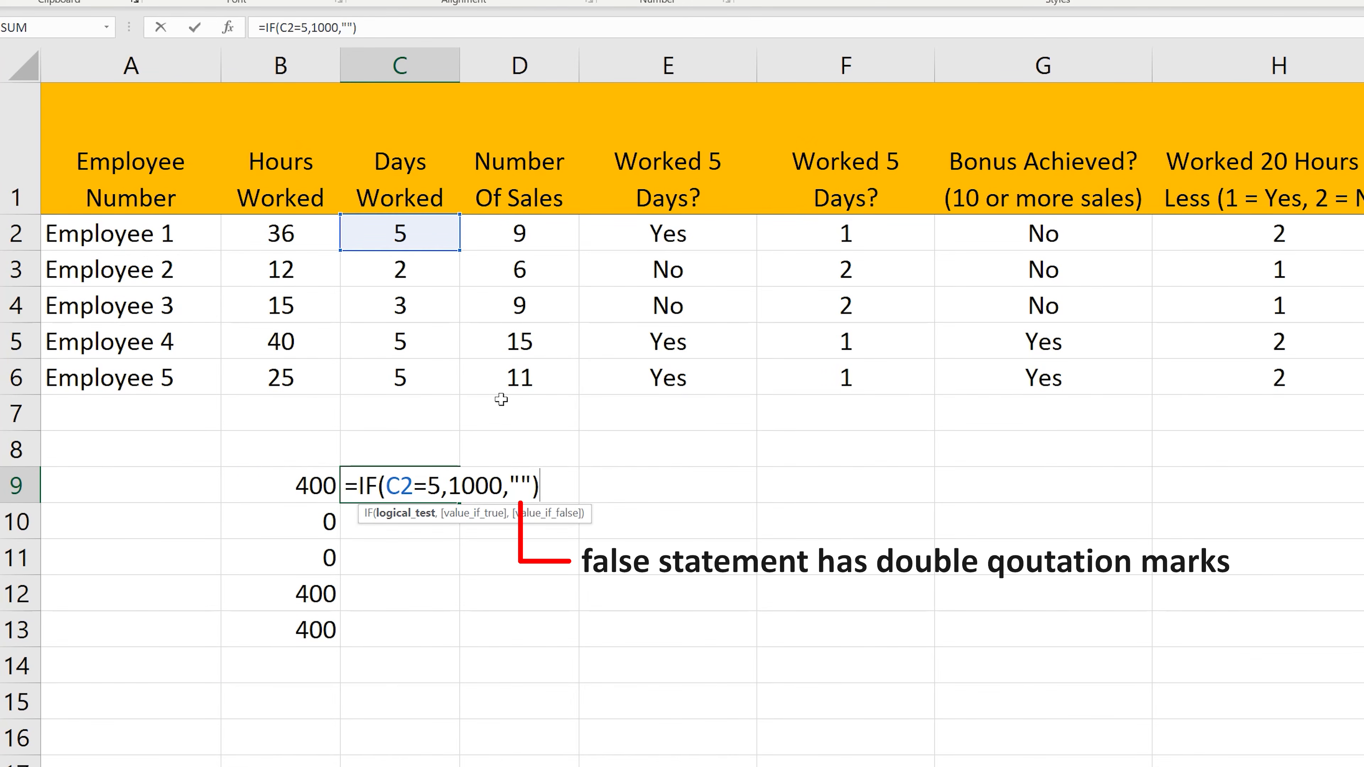
# Enter =IF(C2=5,1000,"") with an empty-text false argument in C9 and fill it down through C13
pyautogui.press('Return')
pyautogui.click(430, 486)
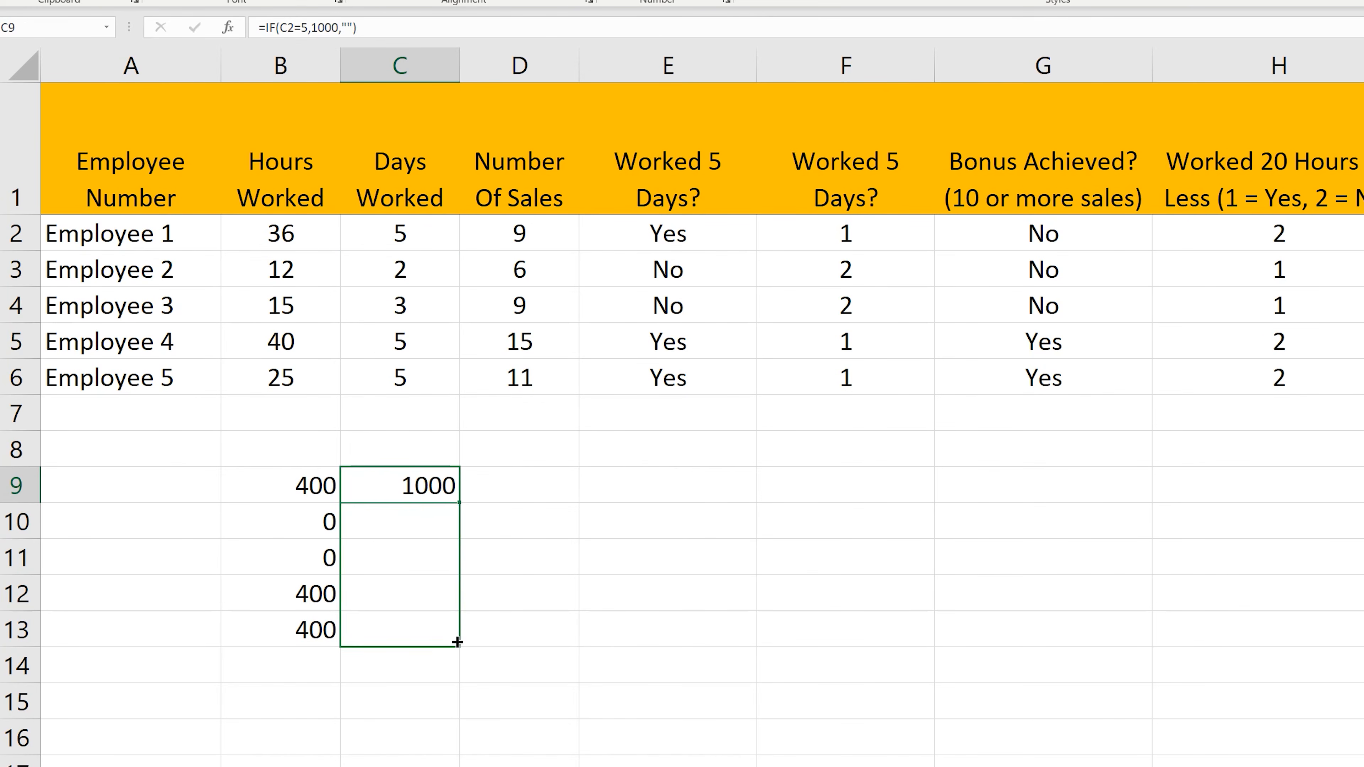